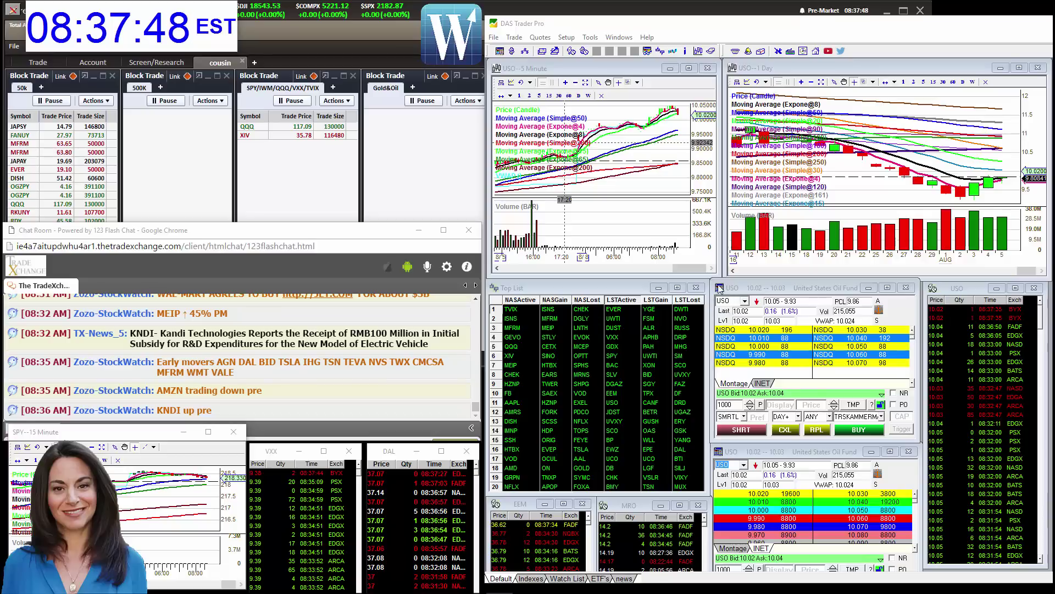
left_click(618, 113)
scroll(619, 112, "down", 2)
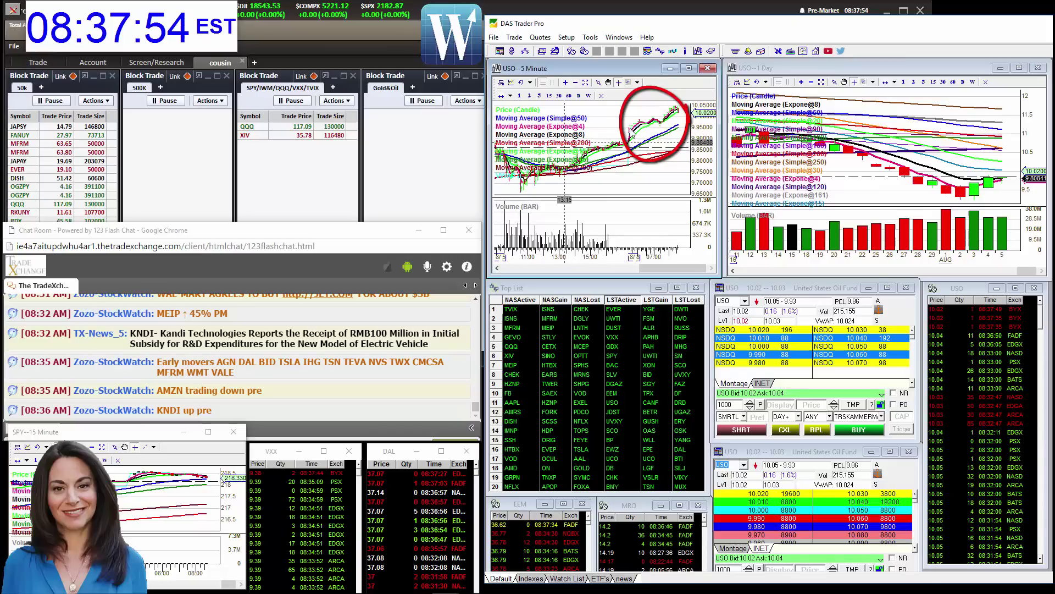
left_click(730, 301)
key("BackSpace")
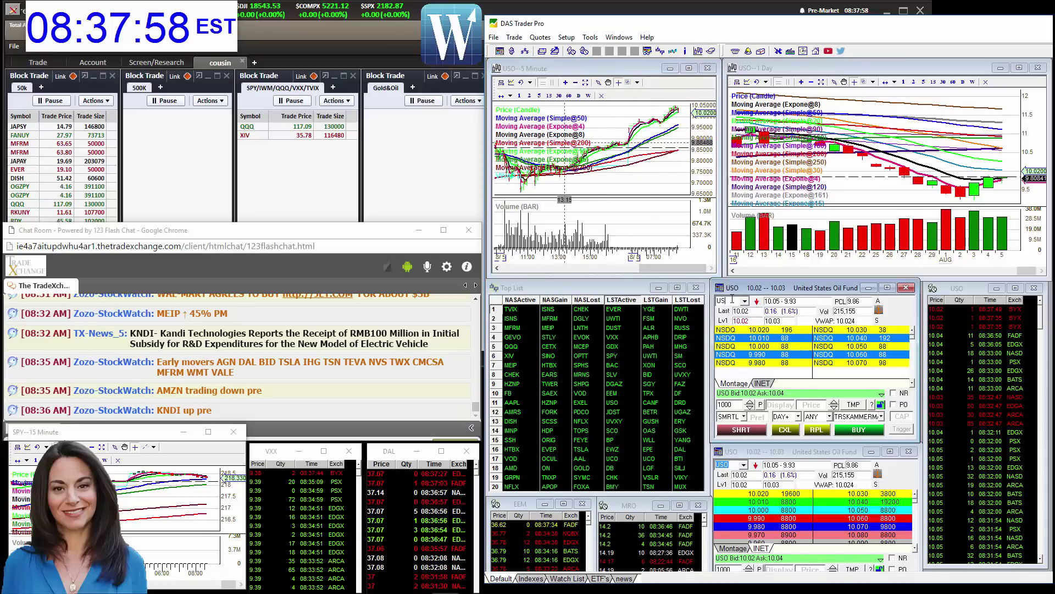
key("BackSpace")
key("BackSpace")
type("MRO")
key("Return")
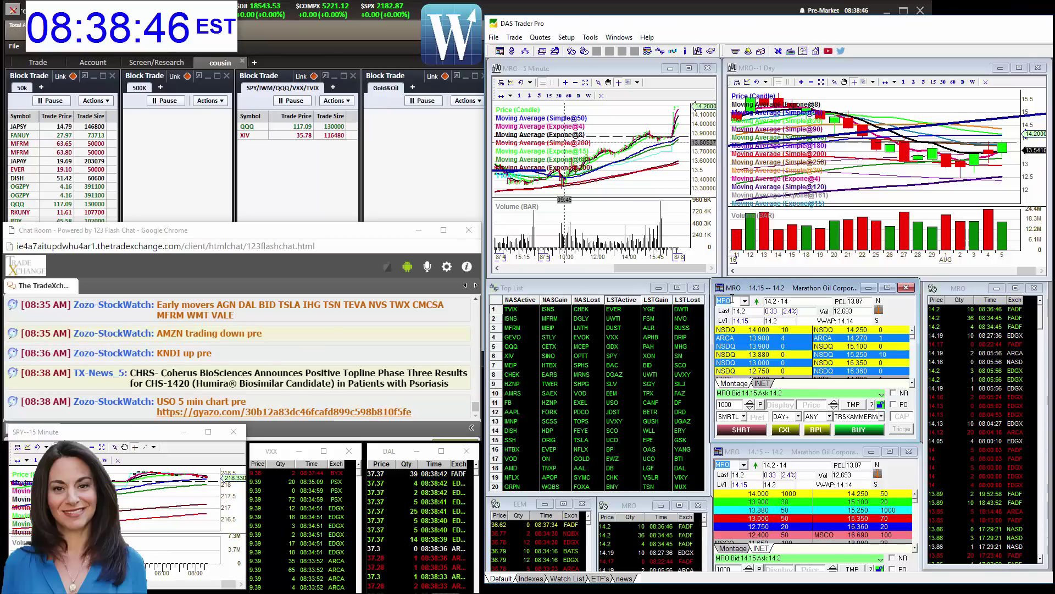
type("USO")
Switch the linked windows back to USO and circle the latest candles on its 1-Day chart.
key("Return")
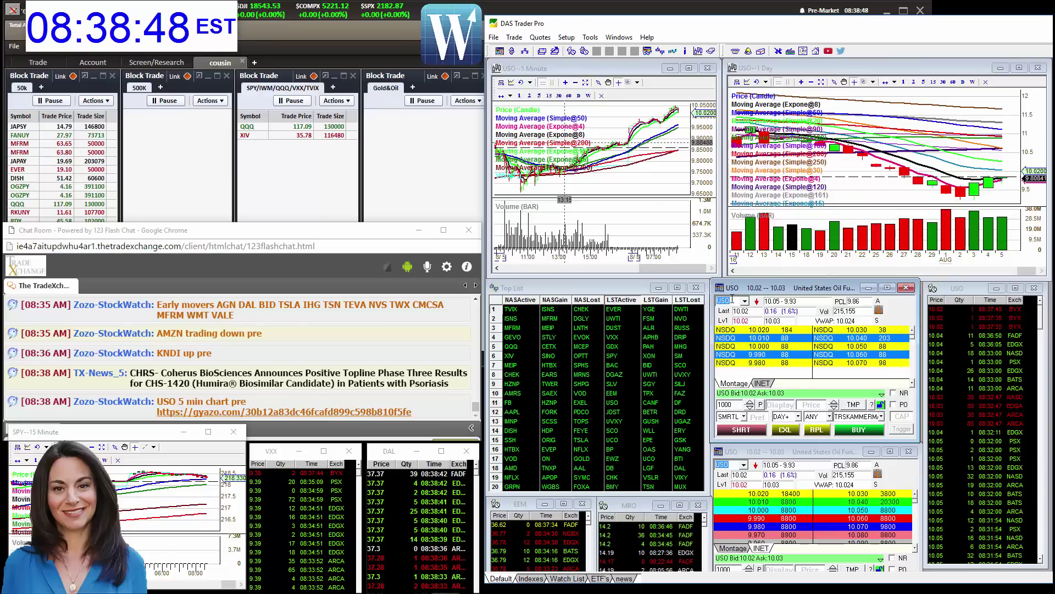
left_click_drag(989, 132, 1004, 210)
left_click(1000, 172)
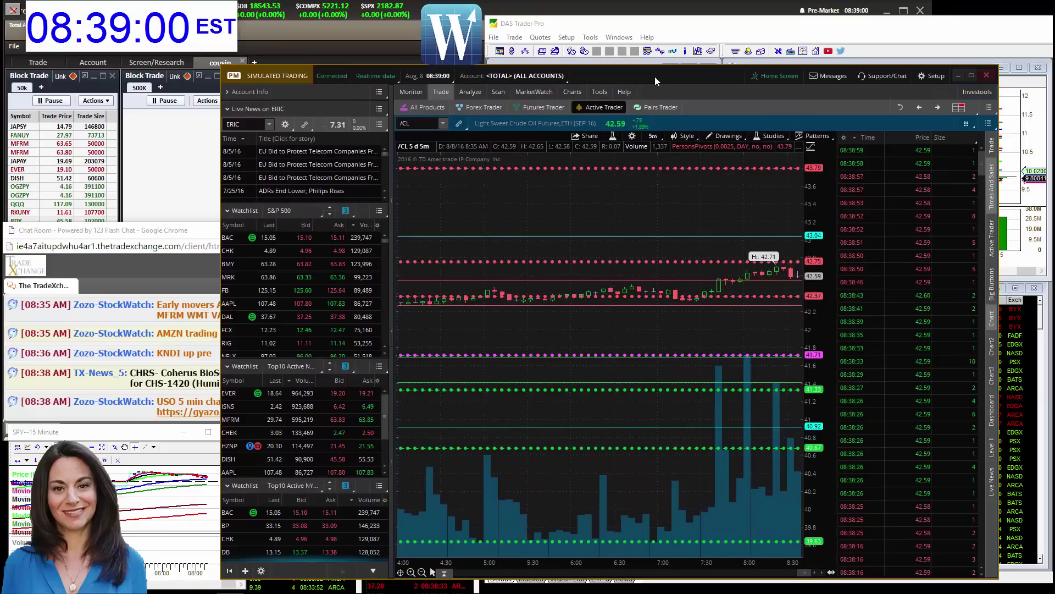
Nudge the /CL 5-minute futures window higher, review it, then hide thinkorswim.
left_click_drag(654, 76, 655, 56)
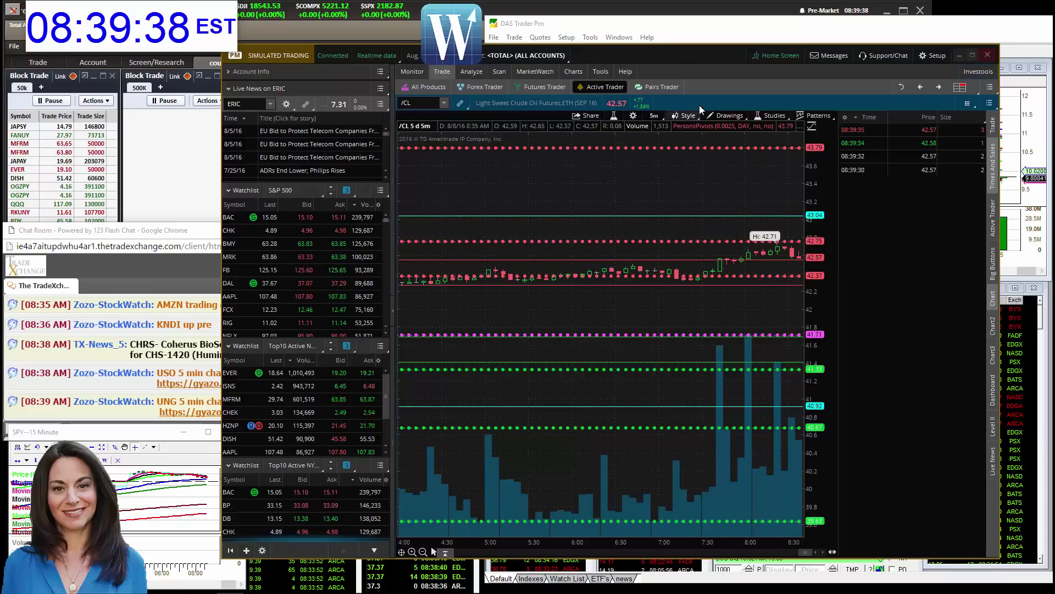
left_click(677, 37)
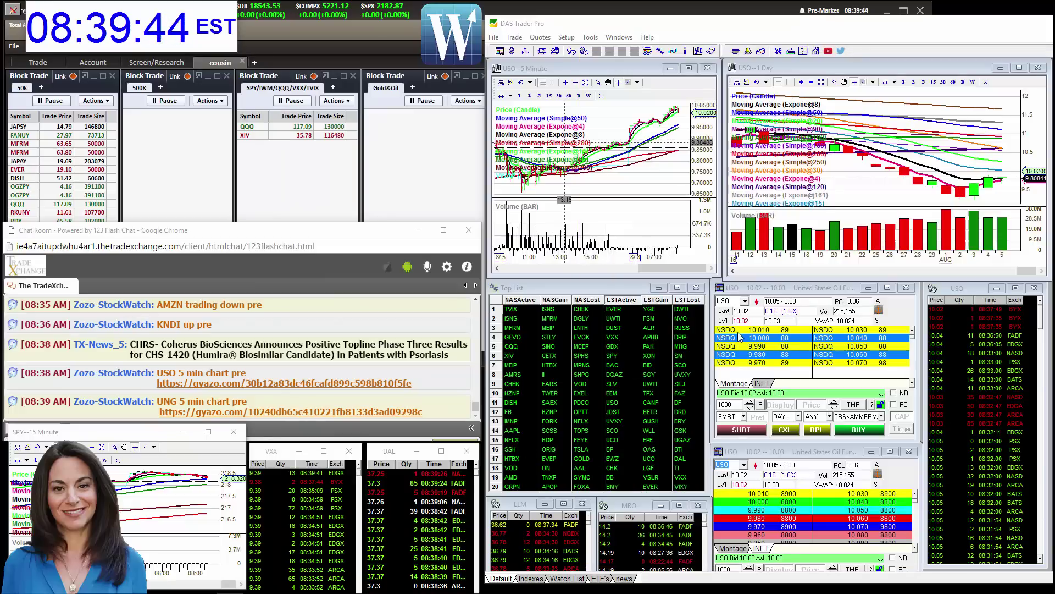
Load ERIC into all linked windows and mark its recent 1-Day price action with a red stroke.
left_click(735, 301)
type("U")
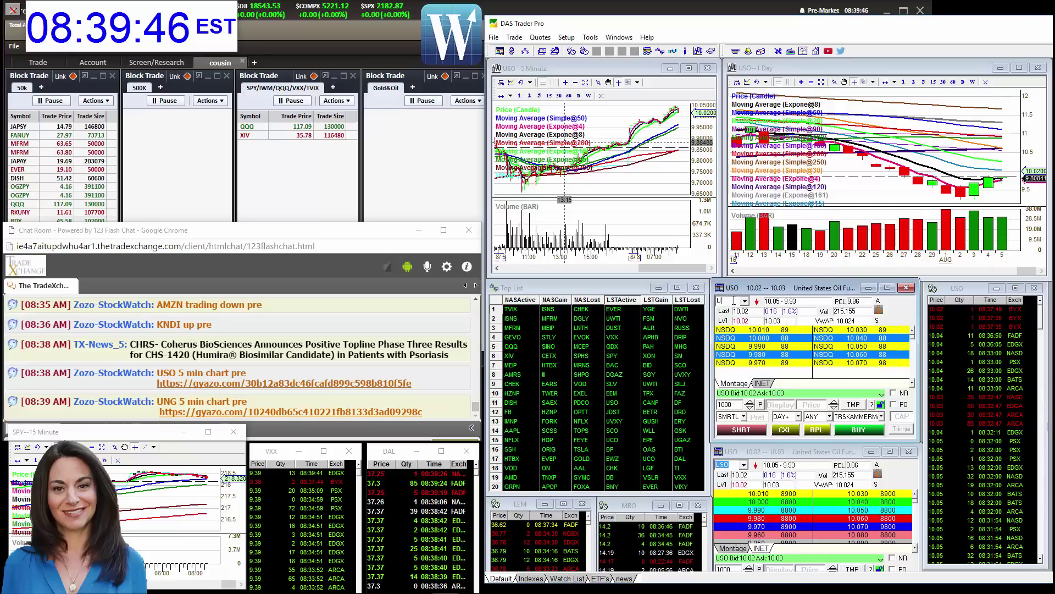
type("NC")
key("Return")
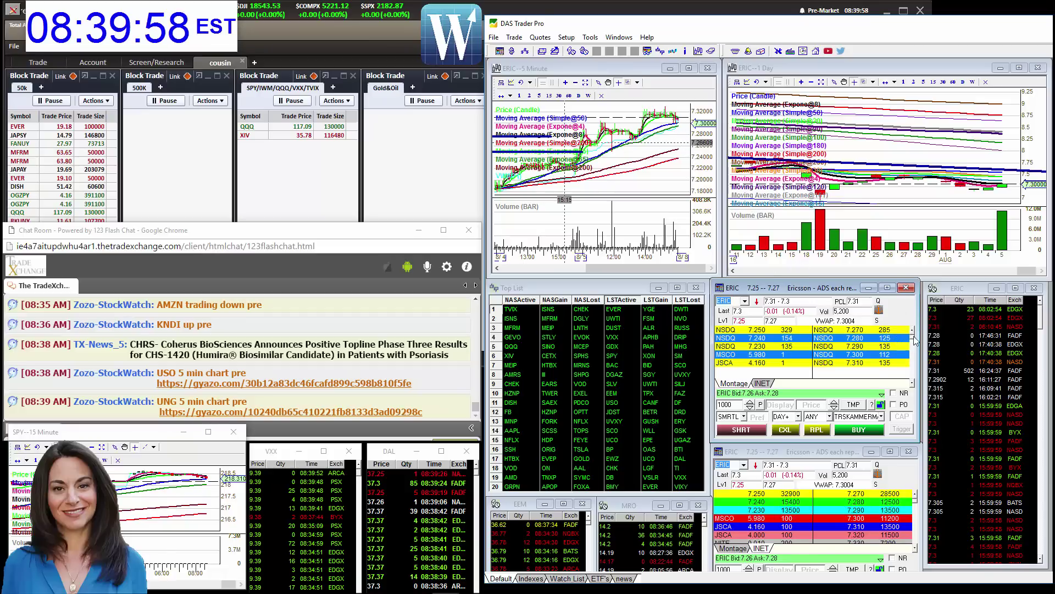
left_click_drag(973, 180, 1001, 153)
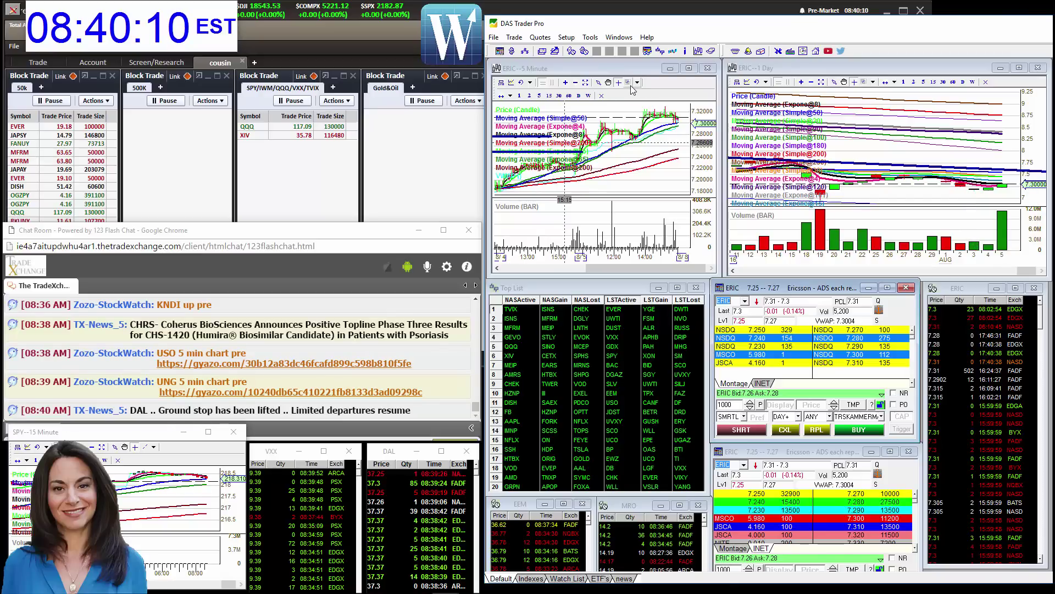
left_click(733, 303)
type("GNC")
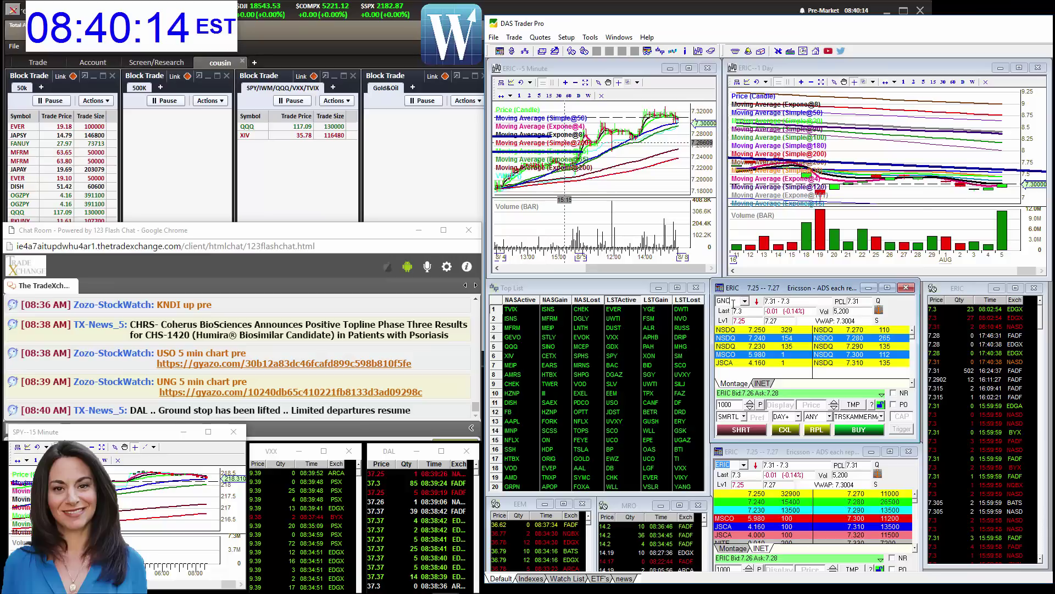
Load GNC into the linked windows and stretch its 1-Day chart taller to show the drop.
key("Return")
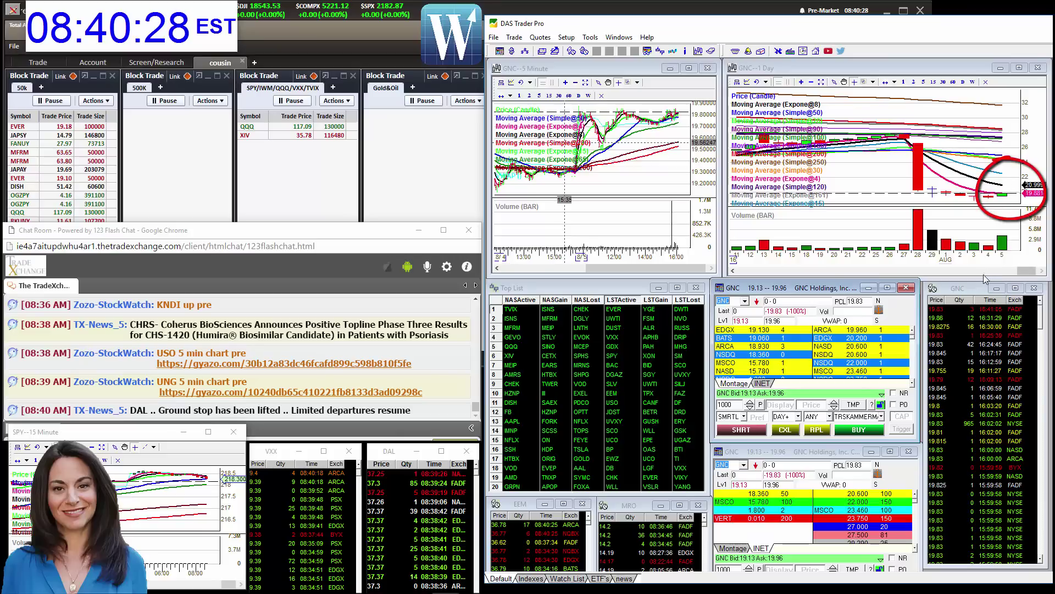
left_click_drag(984, 278, 983, 393)
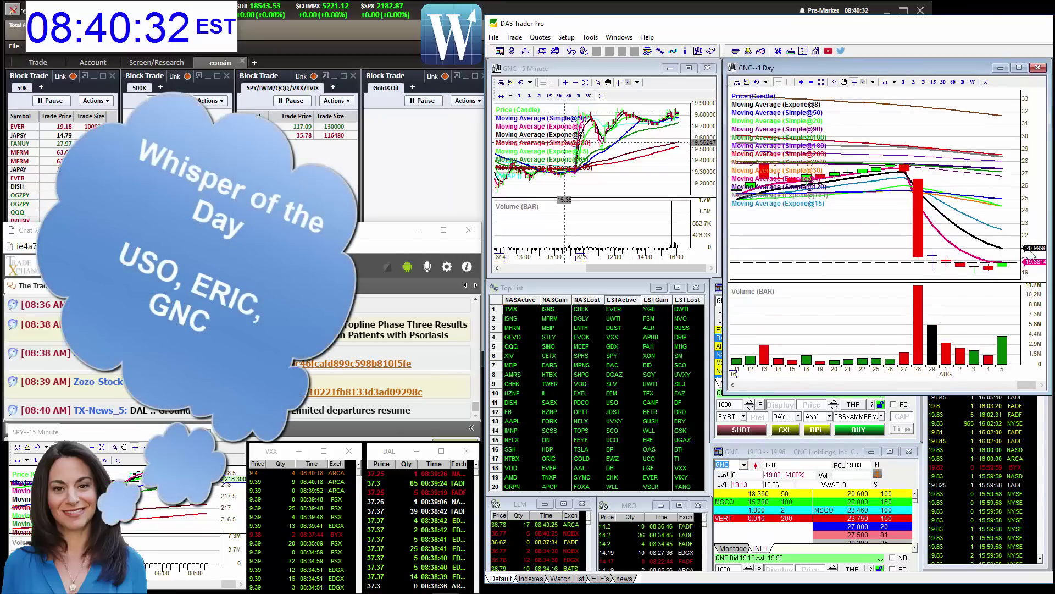
Return the GNC 1-Day chart to its original height, revealing the quotes below.
left_click_drag(973, 397, 972, 275)
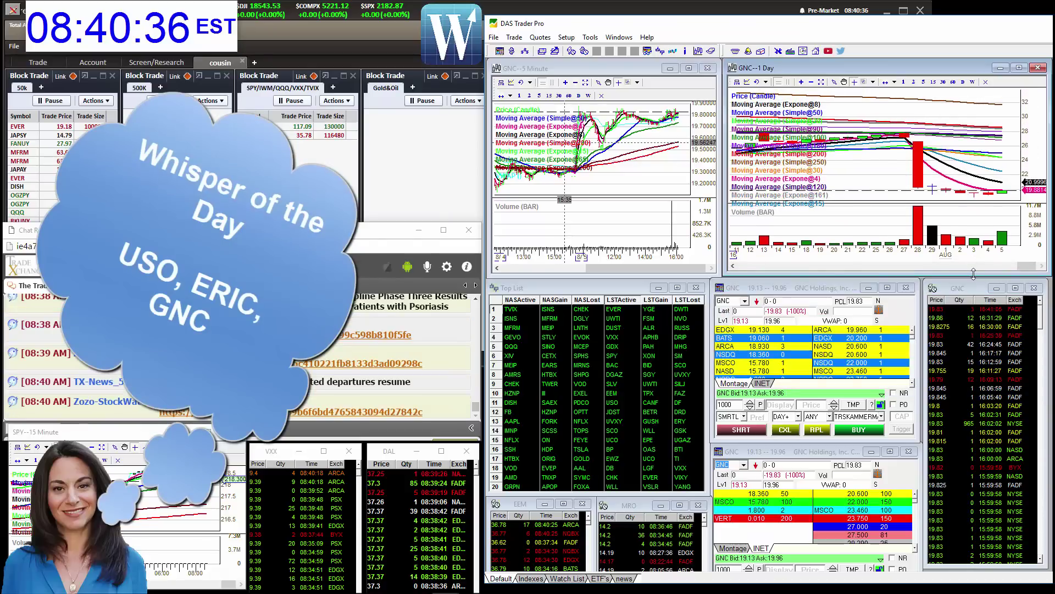